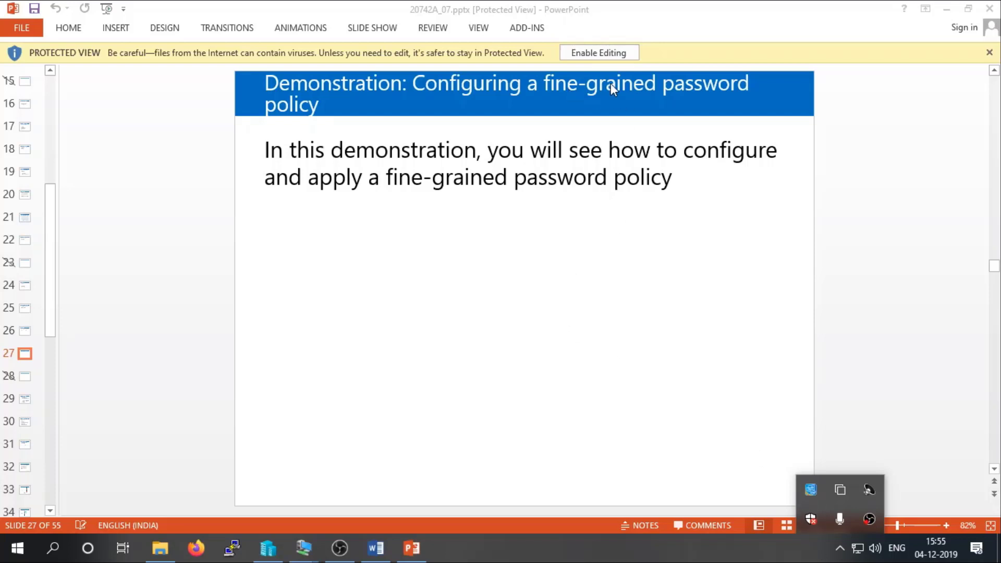
# Launch Active Directory Administrative Center from Server Manager's Tools menu on DC-01.
pyautogui.click(303, 548)
pyautogui.click(153, 469)
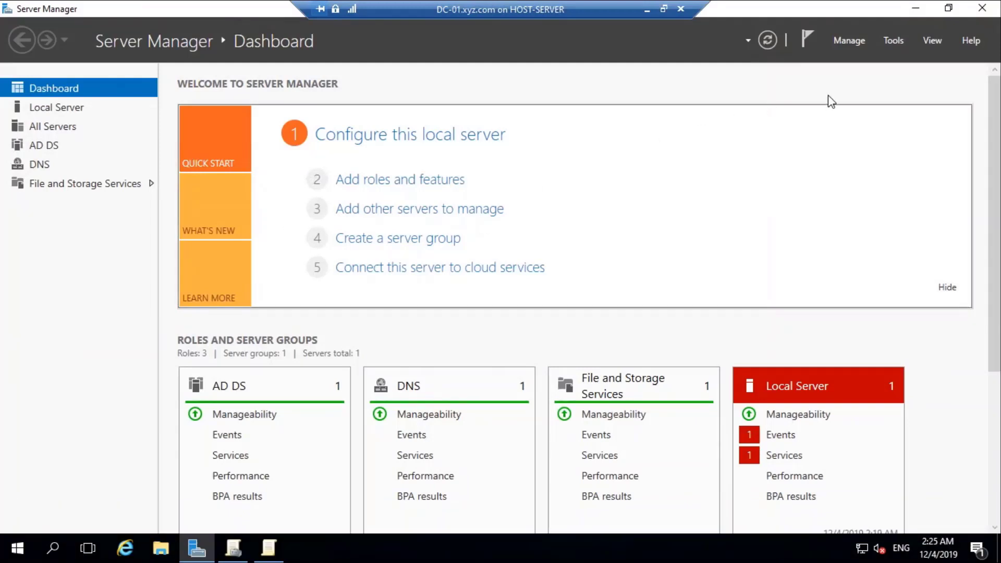
pyautogui.click(893, 39)
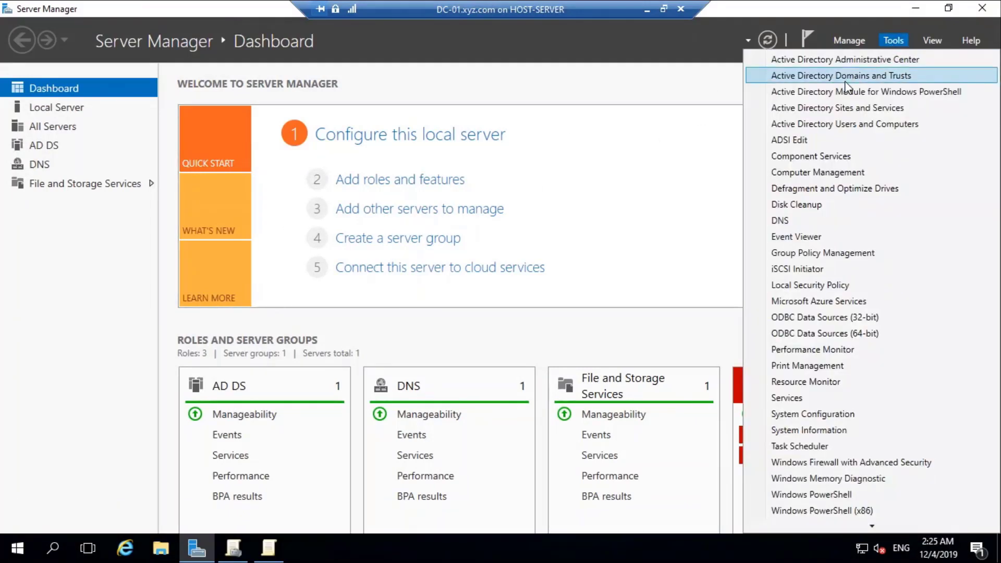
pyautogui.click(846, 59)
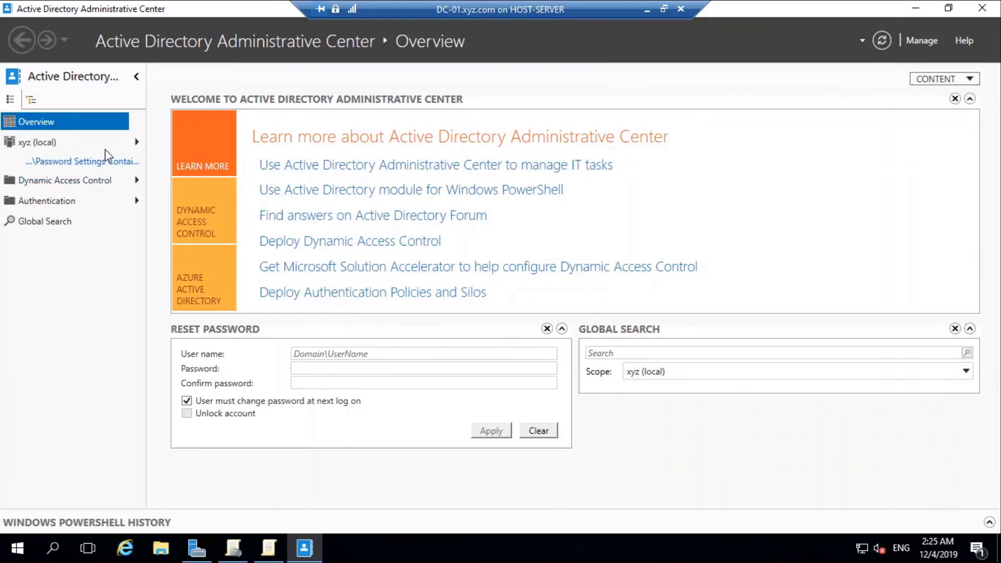
# Browse to System > Password Settings Container in the xyz (local) domain.
pyautogui.click(137, 142)
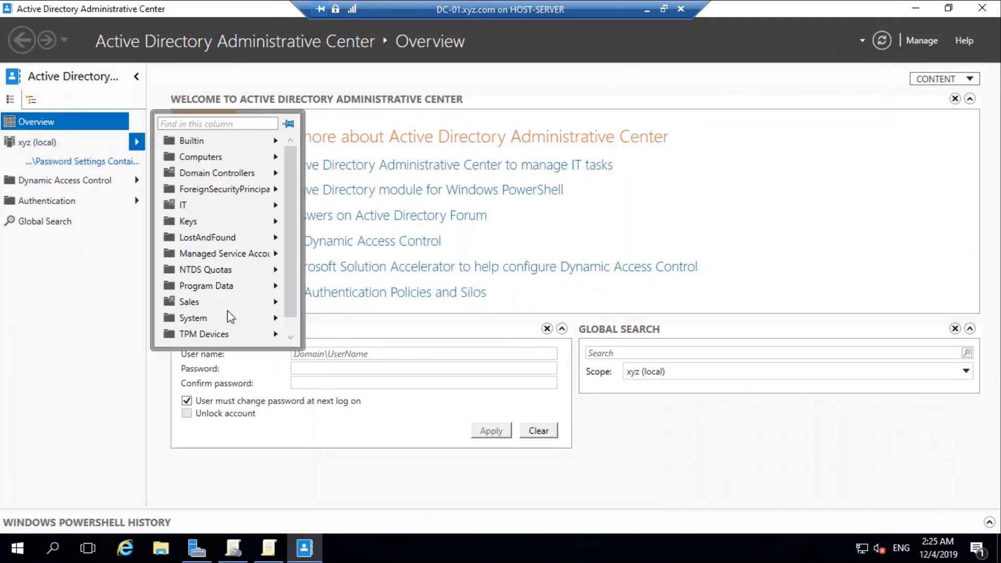
pyautogui.click(208, 318)
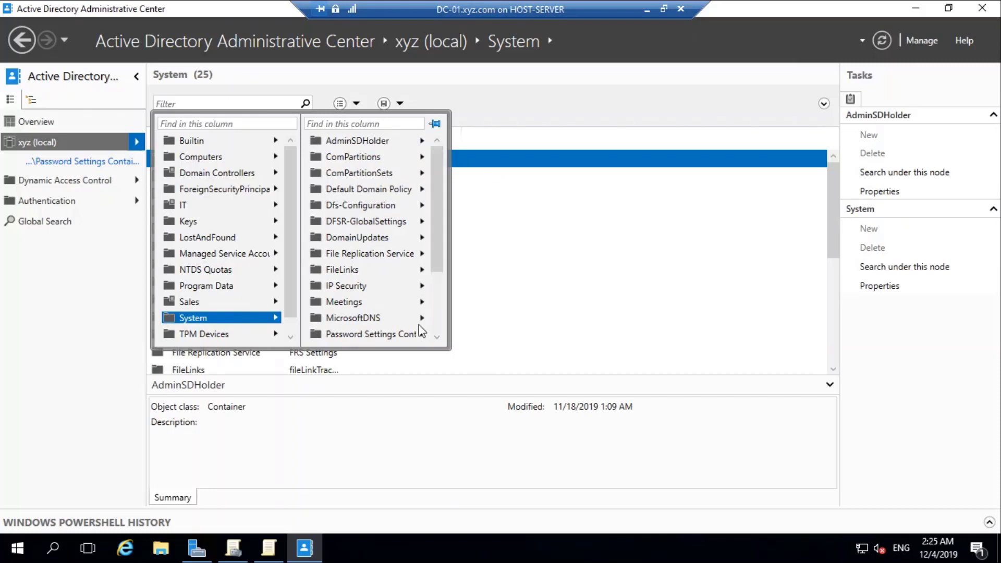
pyautogui.click(396, 335)
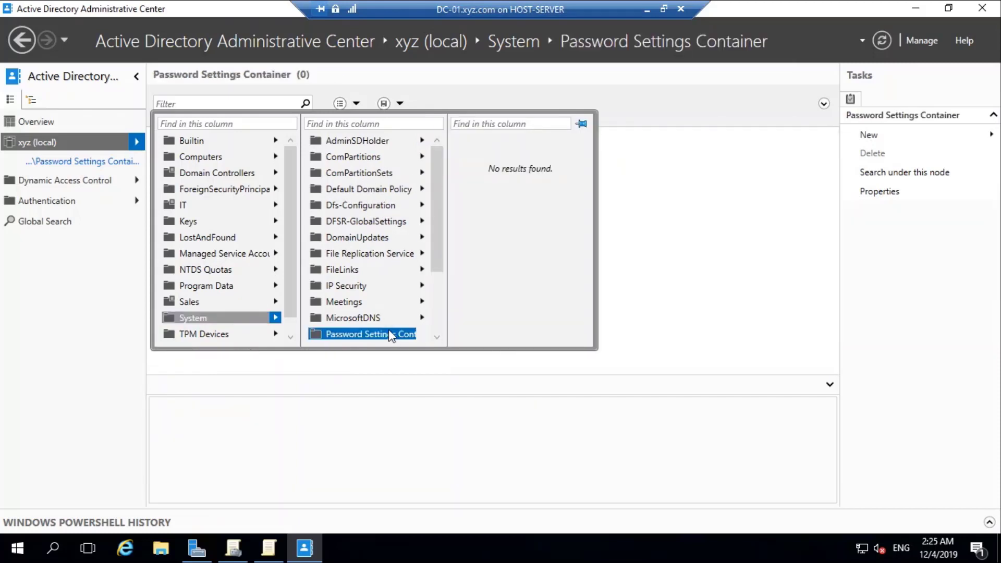
pyautogui.click(662, 261)
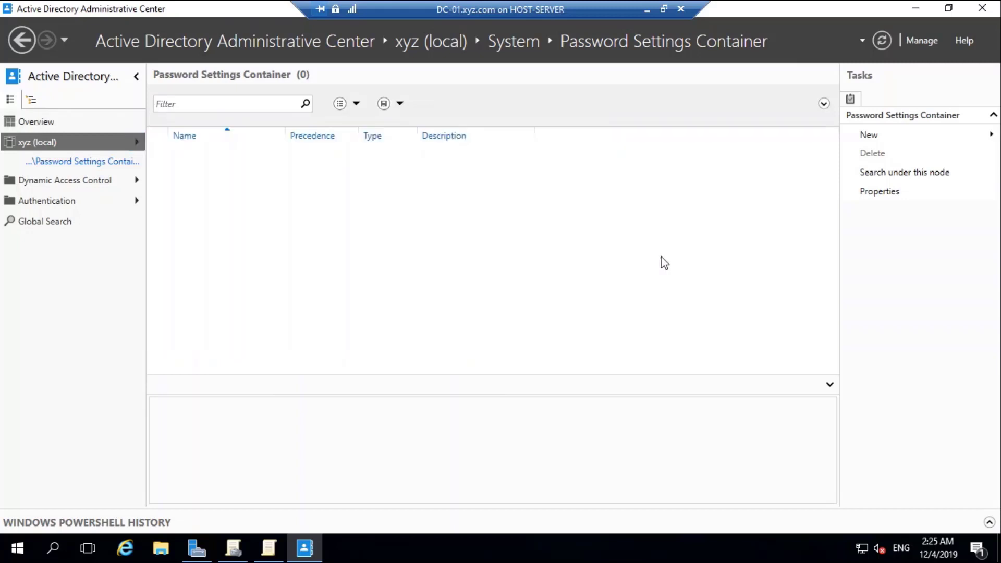
pyautogui.click(879, 135)
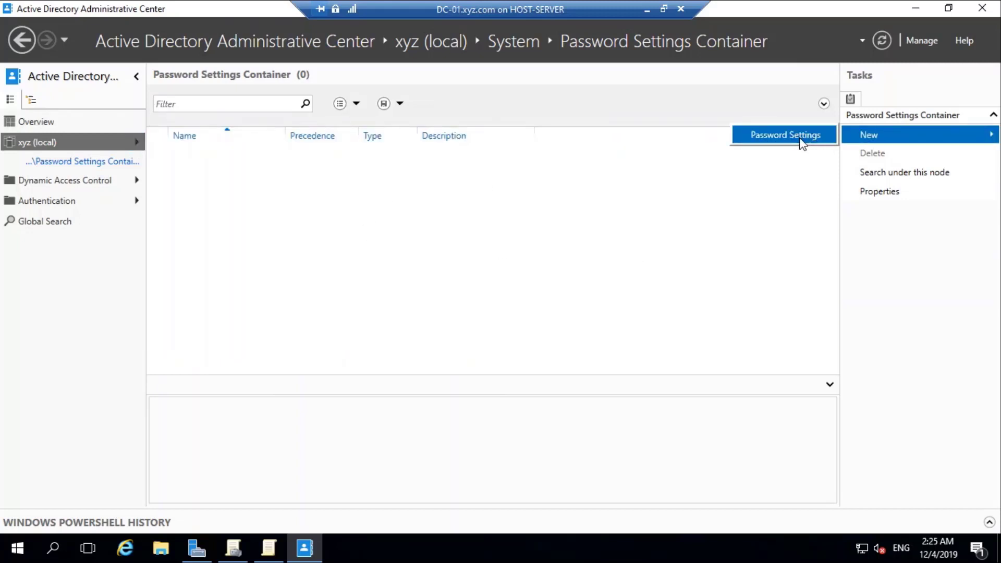
# Create a new Password Settings object named ITPasswordSetting with precedence 1.
pyautogui.click(786, 134)
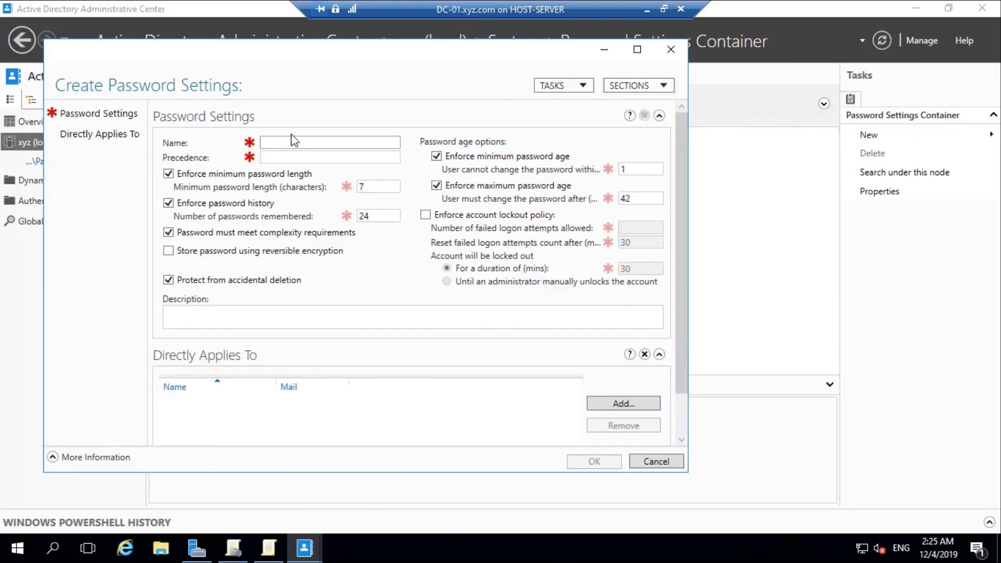
pyautogui.click(295, 141)
pyautogui.write('It')
pyautogui.press('BackSpace')
pyautogui.write('T')
pyautogui.write('Pa')
pyautogui.write('ssword')
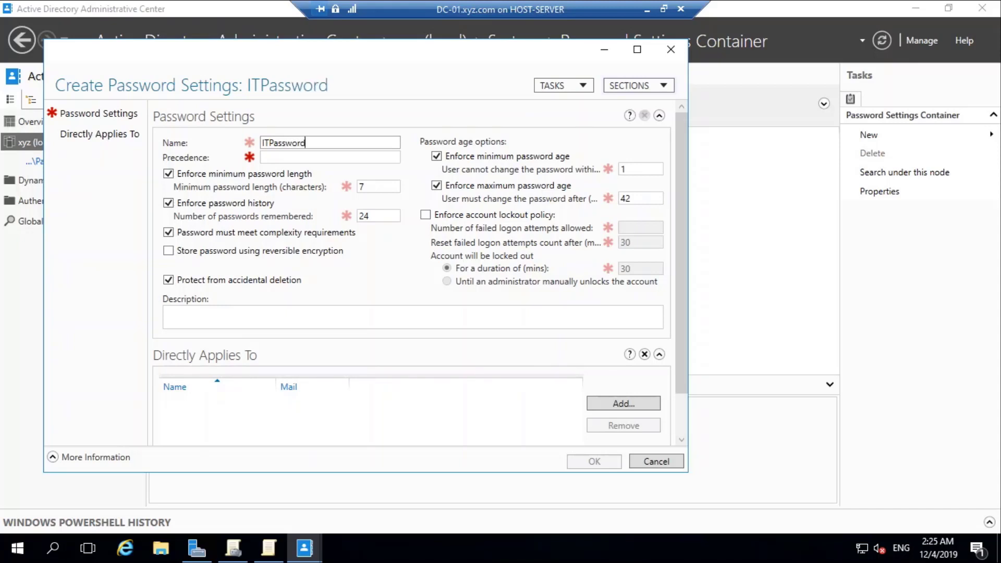
pyautogui.write('Polic')
pyautogui.write('y')
pyautogui.press('BackSpace')
pyautogui.press('BackSpace')
pyautogui.press('BackSpace')
pyautogui.press('BackSpace')
pyautogui.press('BackSpace')
pyautogui.press('BackSpace')
pyautogui.write('S')
pyautogui.write('etting')
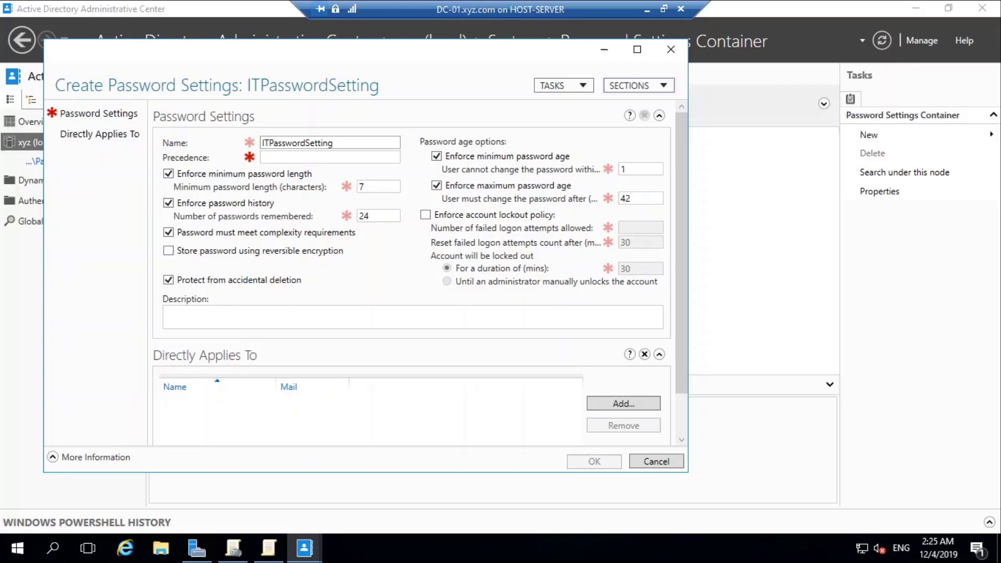
pyautogui.click(332, 158)
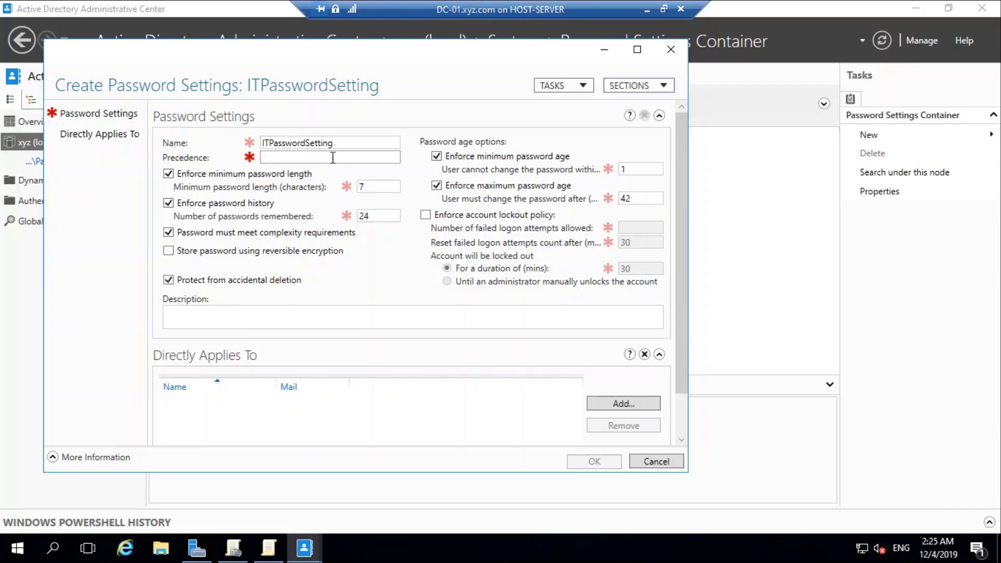
pyautogui.write('1')
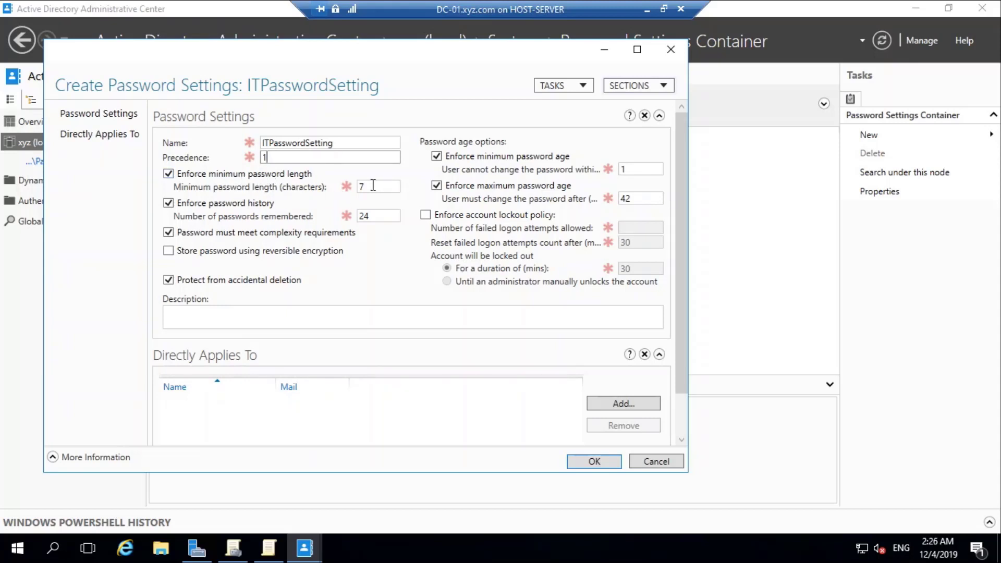
# Set ITPasswordSetting's minimum password length to 10 and maximum password age to 30 days.
pyautogui.doubleClick(372, 186)
pyautogui.write('10')
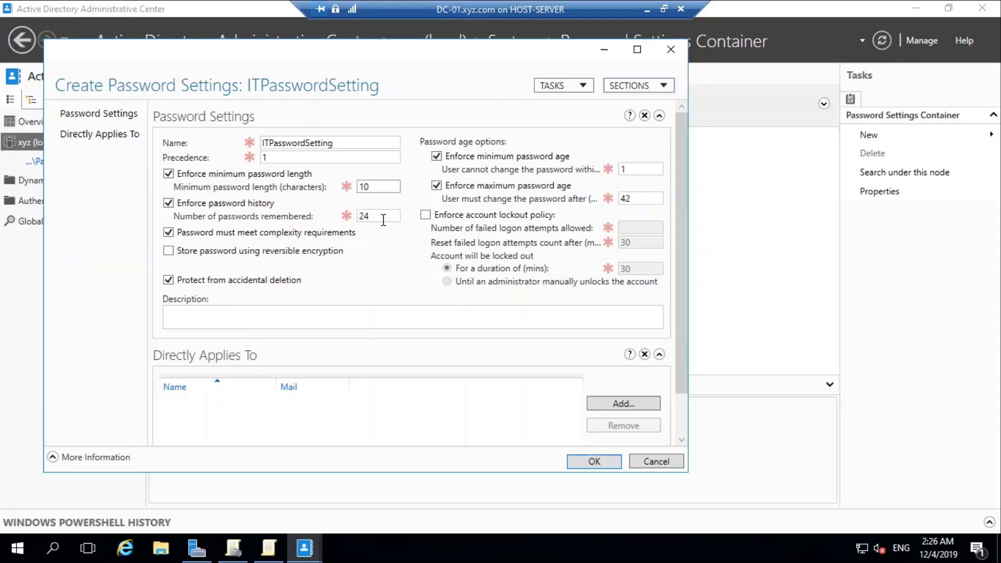
pyautogui.click(375, 216)
pyautogui.doubleClick(639, 199)
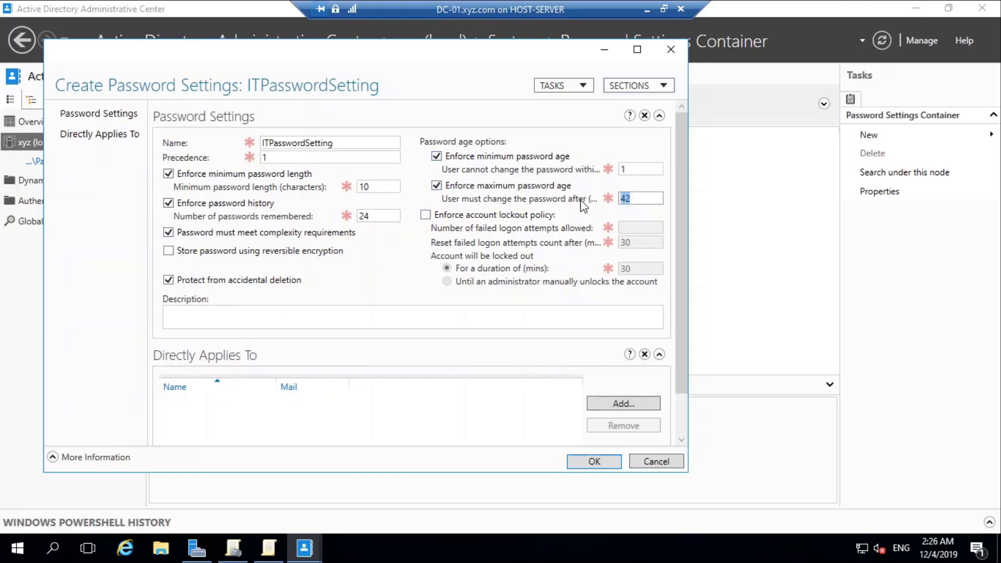
pyautogui.write('30')
# Enforce account lockout: 3 failed attempts, 30-minute reset, 60-minute lockout duration.
pyautogui.click(472, 217)
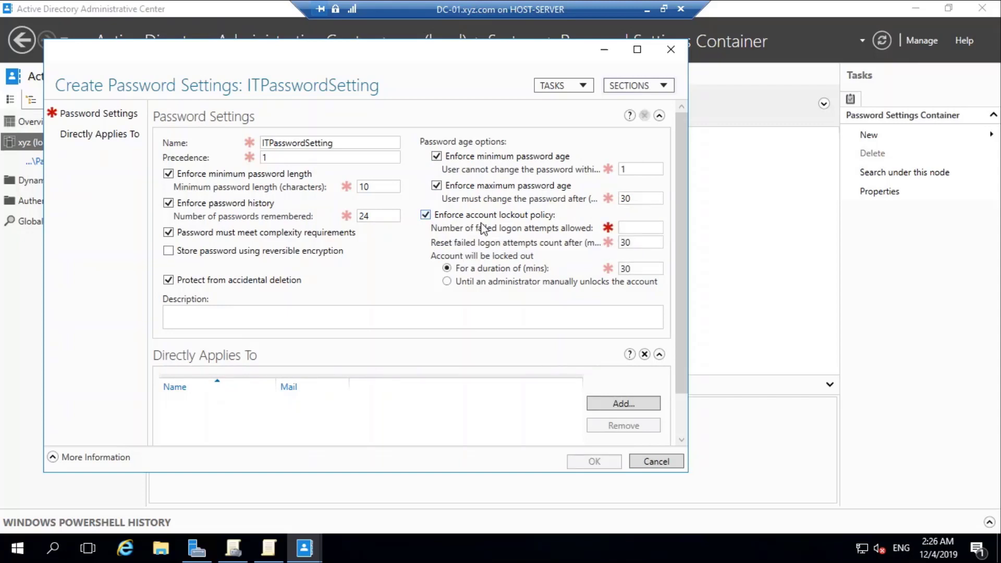
pyautogui.click(638, 227)
pyautogui.write('3')
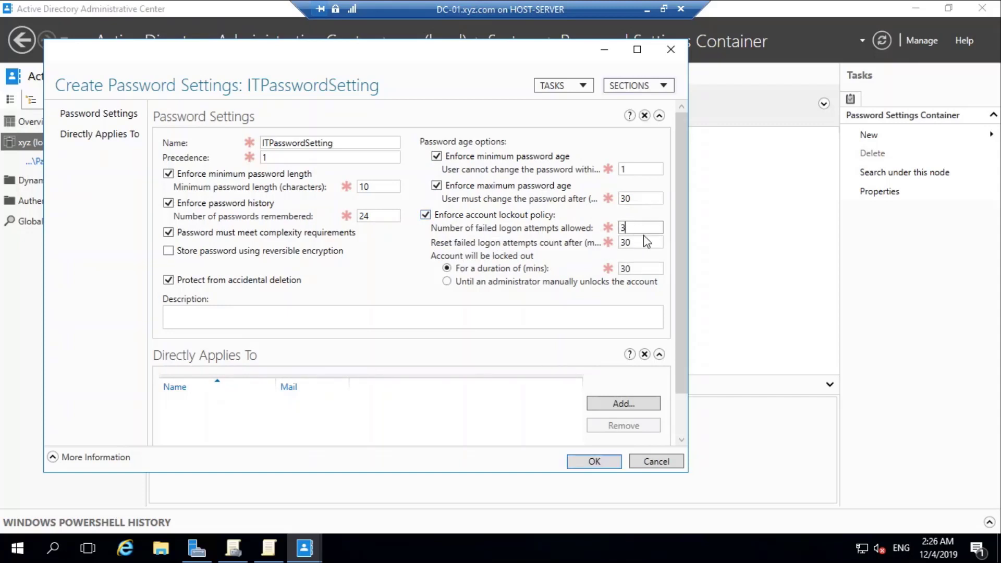
pyautogui.doubleClick(626, 243)
pyautogui.write('30')
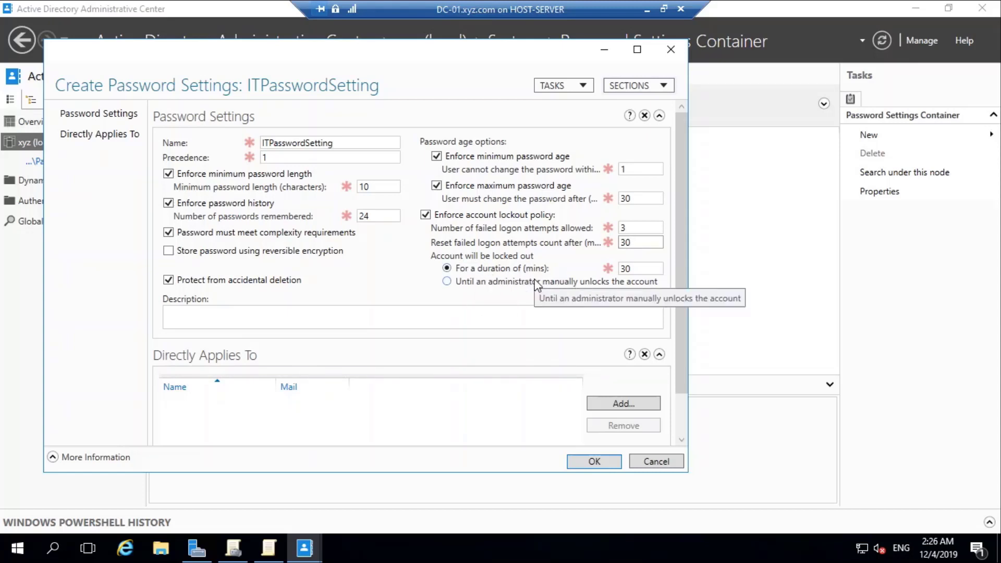
pyautogui.press('Tab')
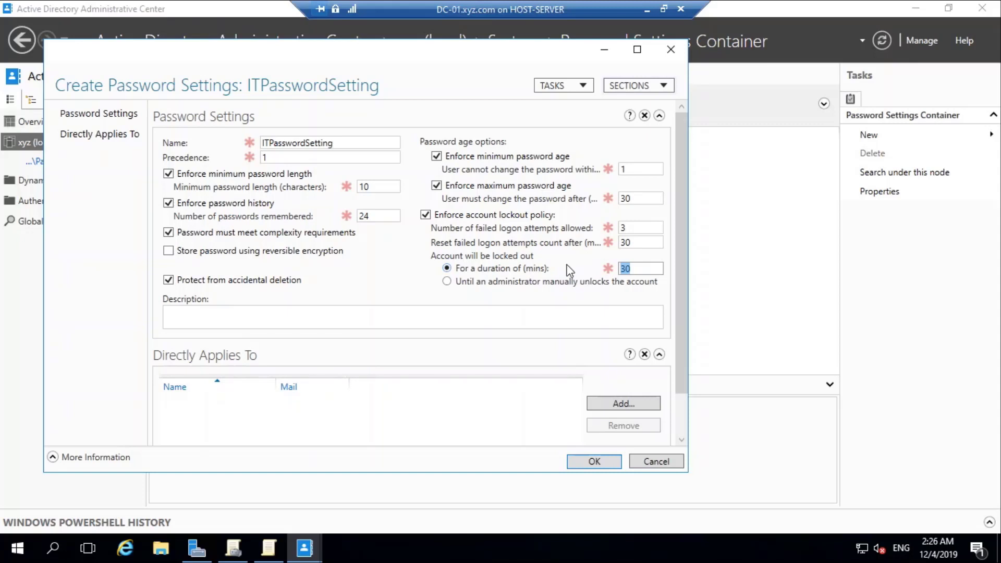
pyautogui.write('60')
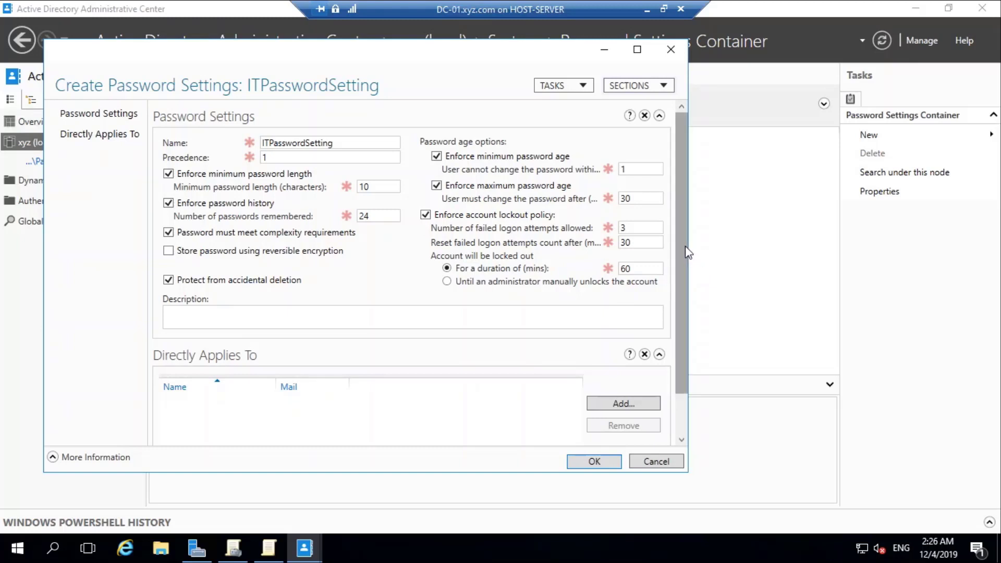
pyautogui.moveTo(681, 239); pyautogui.dragTo(681, 323)
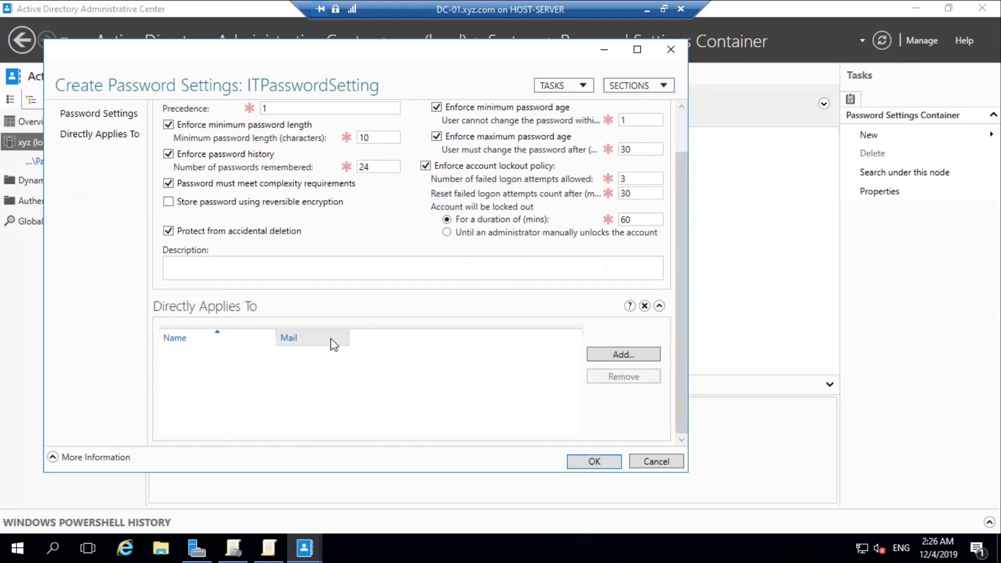
pyautogui.click(592, 462)
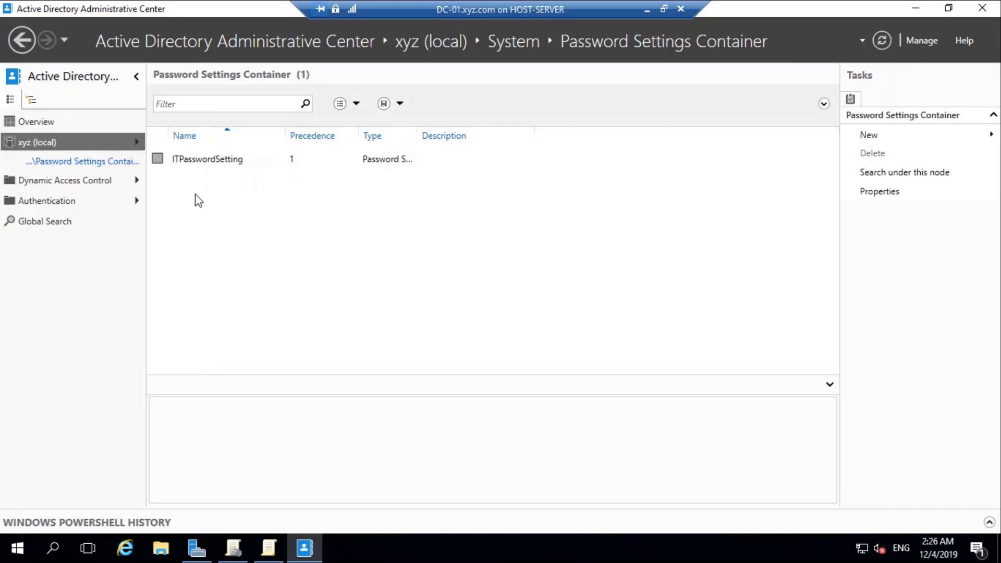
pyautogui.click(61, 143)
pyautogui.doubleClick(174, 248)
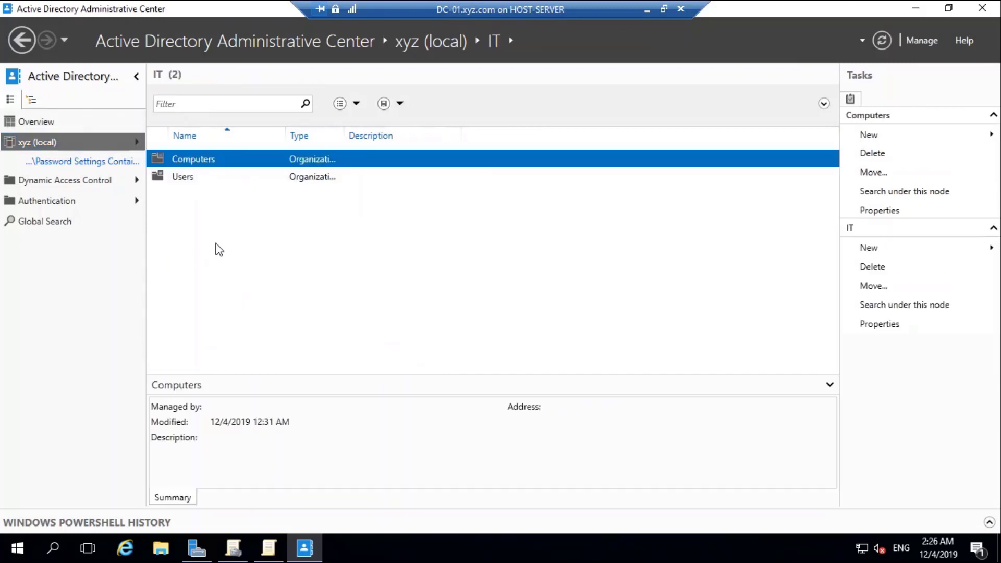
pyautogui.doubleClick(183, 177)
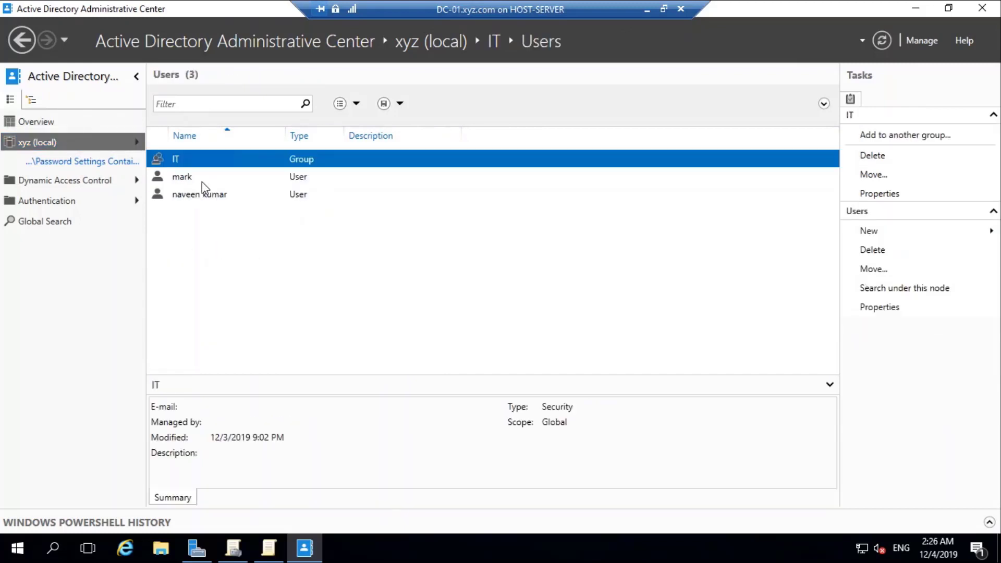
pyautogui.doubleClick(198, 195)
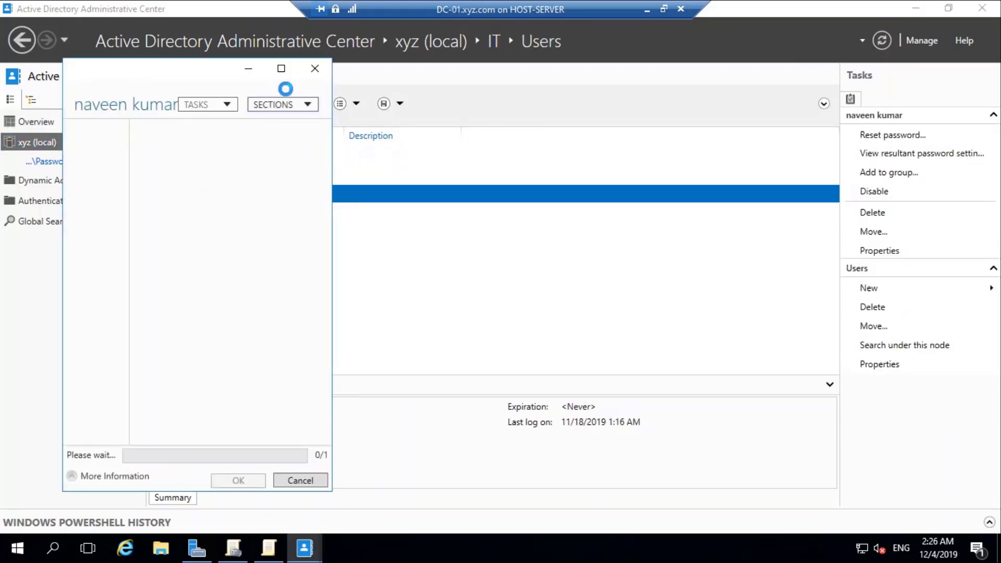
pyautogui.click(740, 69)
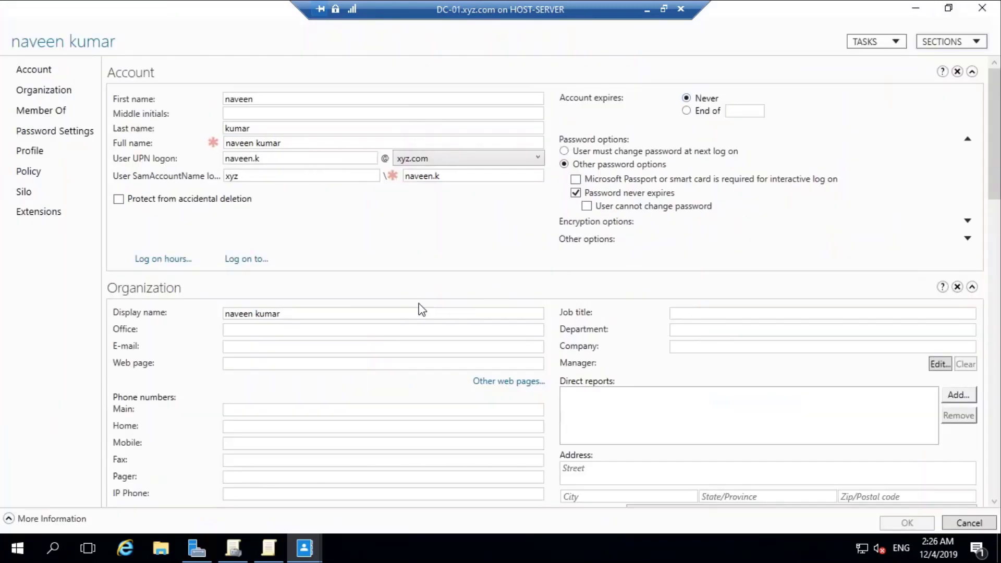
pyautogui.click(49, 132)
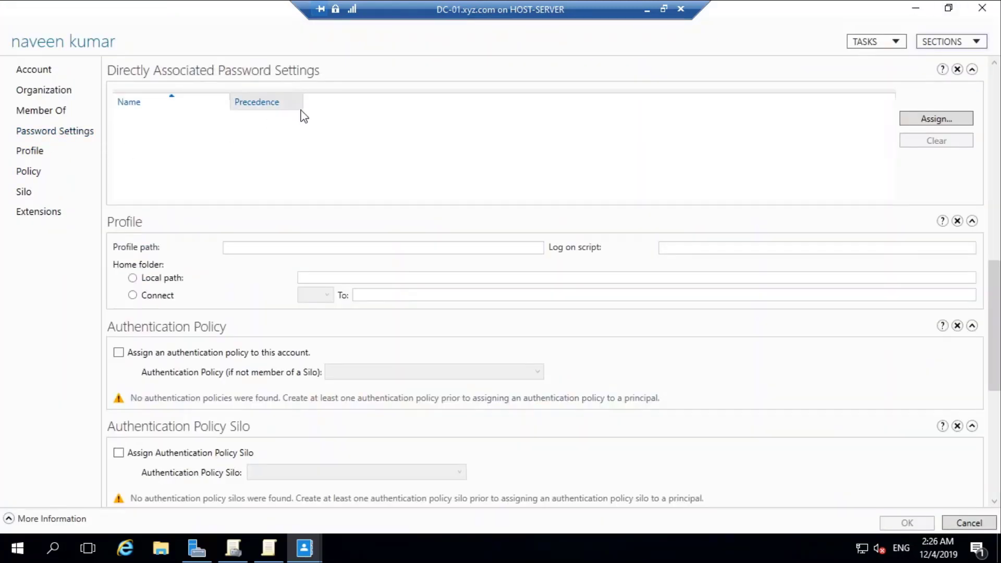
pyautogui.click(937, 118)
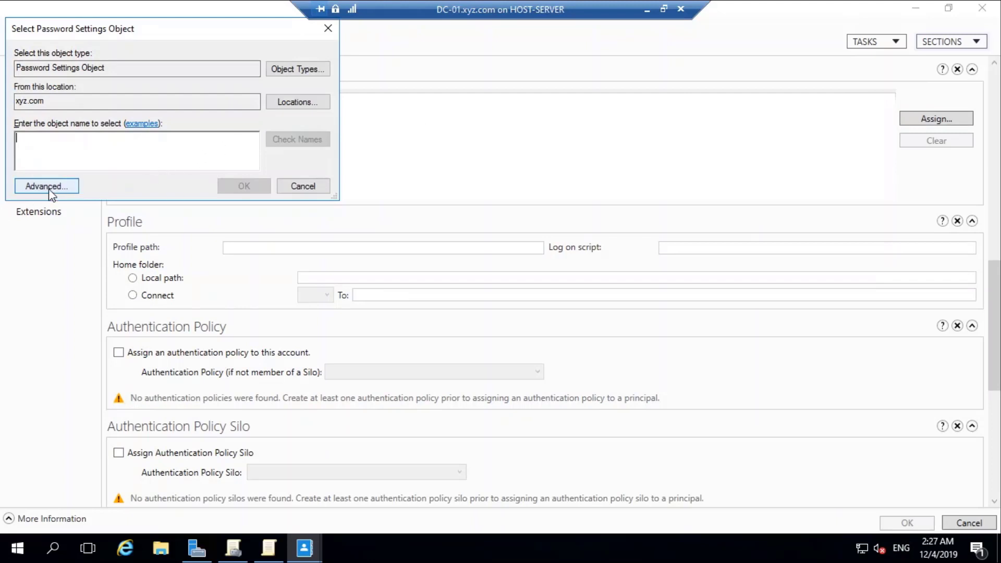
pyautogui.write('it')
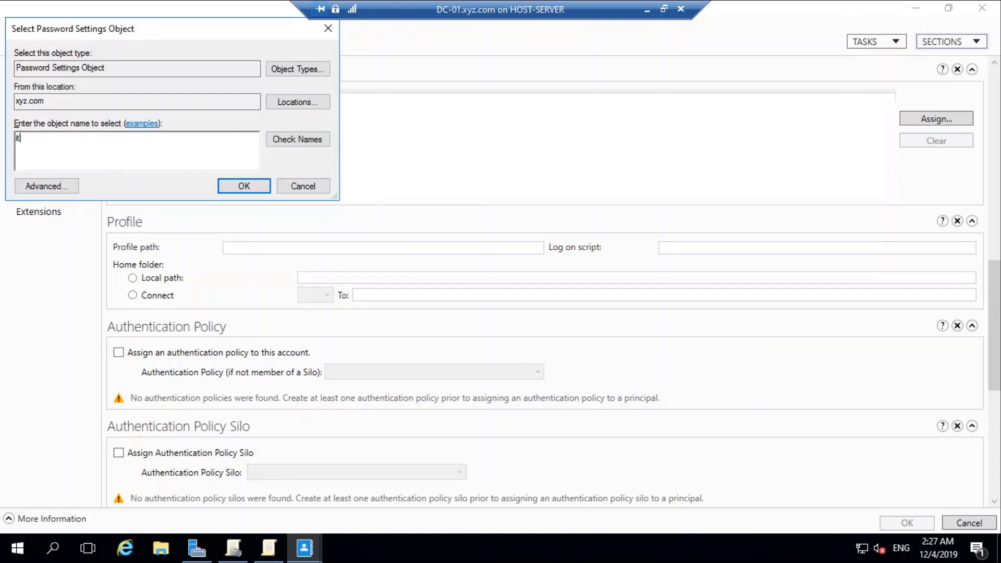
pyautogui.click(298, 138)
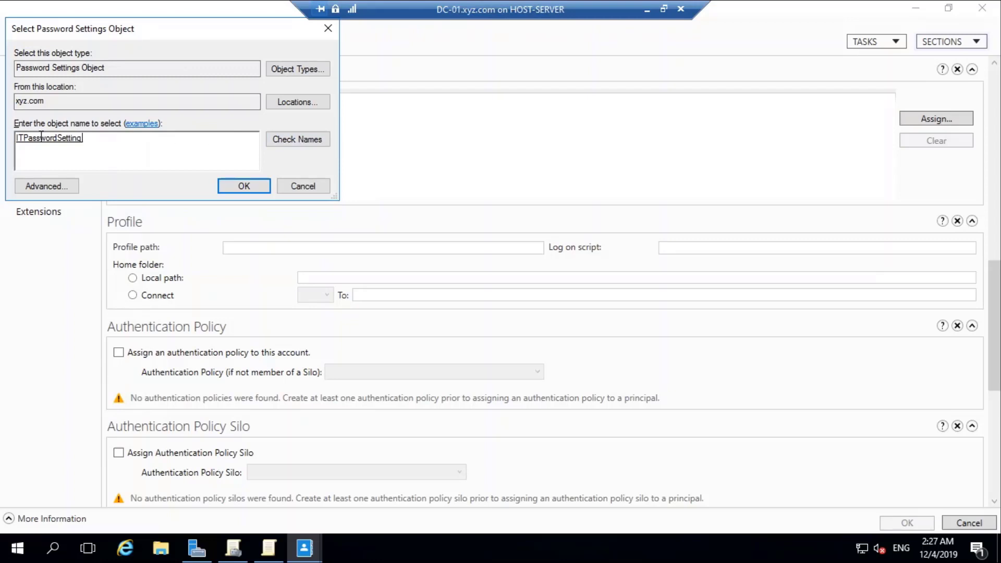
pyautogui.click(243, 185)
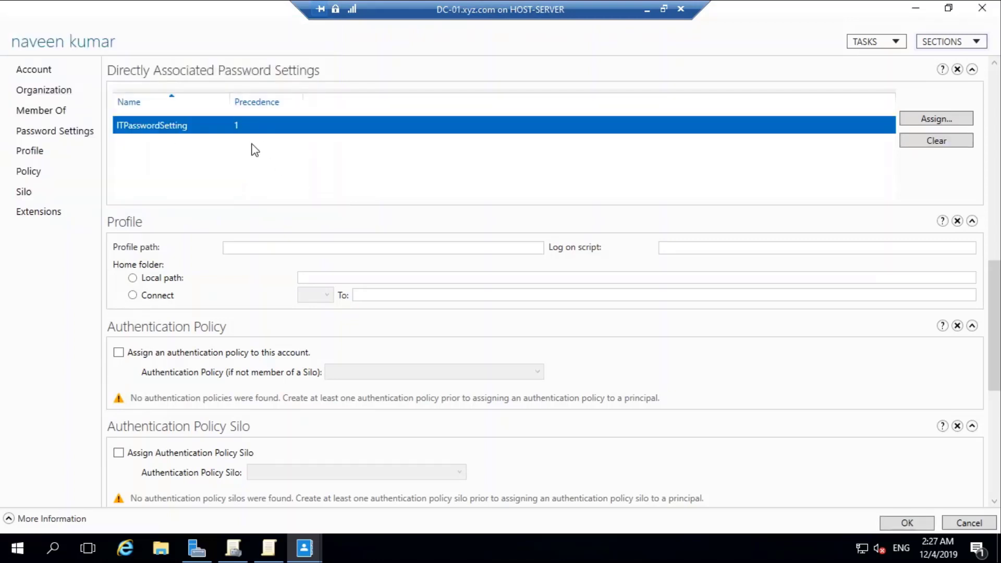
pyautogui.click(906, 522)
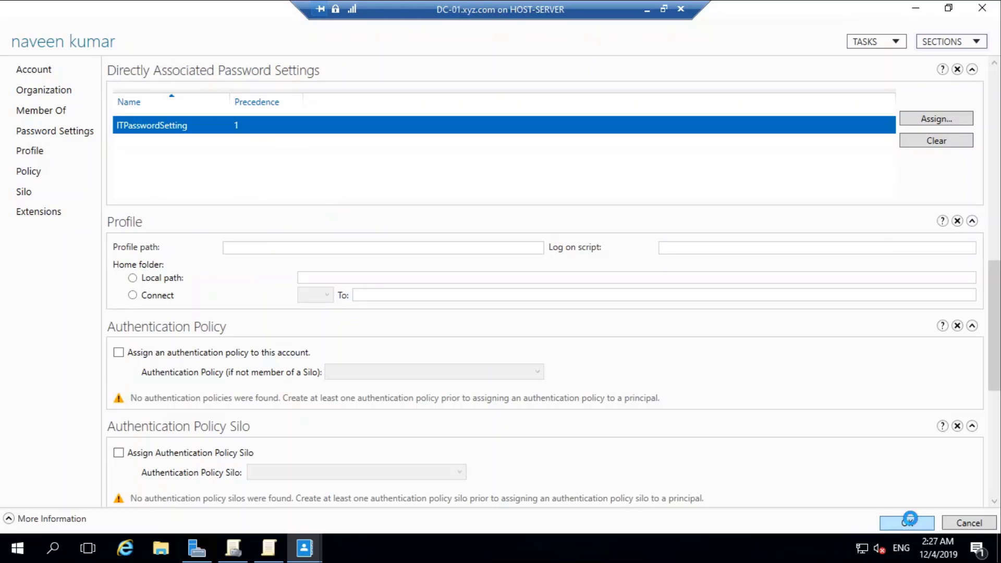